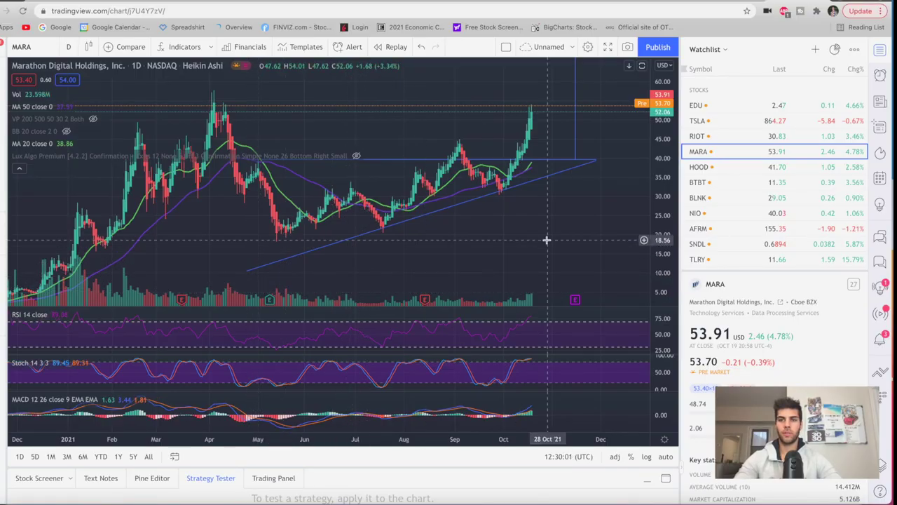
Step: Flip between the RIOT and MARA charts and check the chart style list without changing it
left_click(713, 136)
left_click(718, 151)
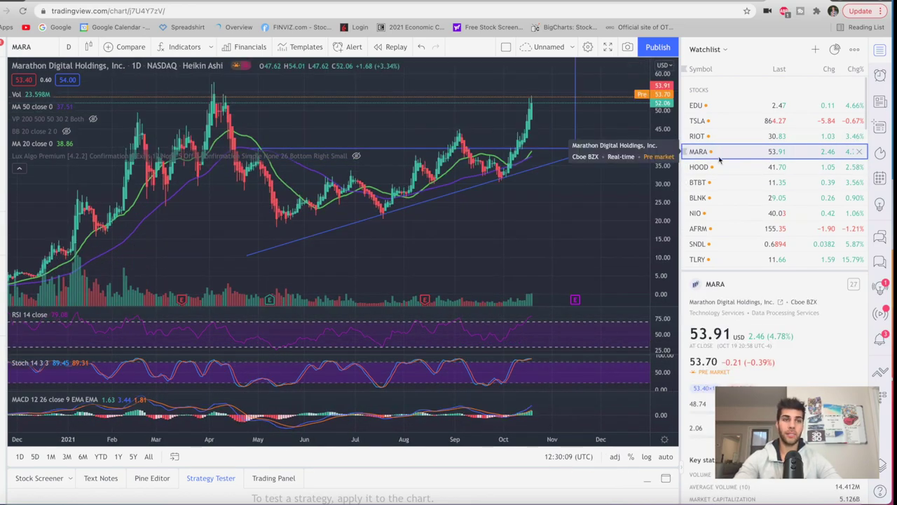
left_click(714, 136)
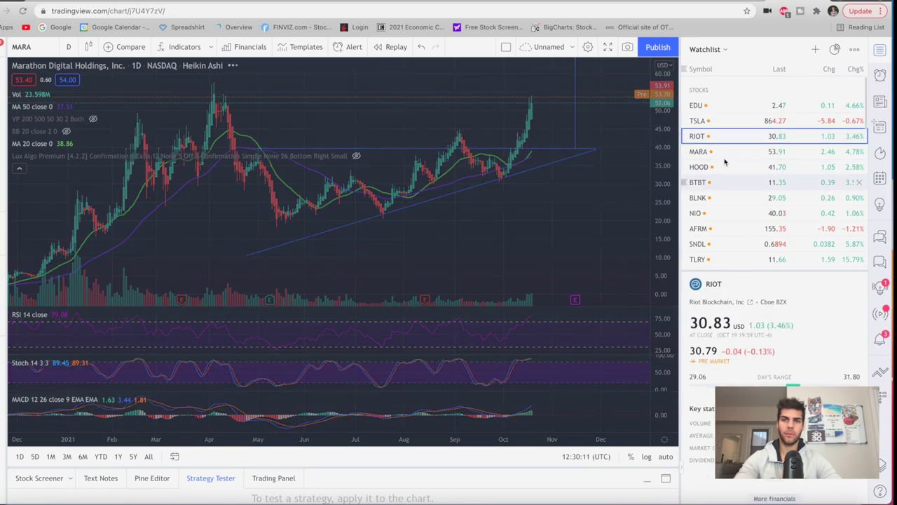
key("Down")
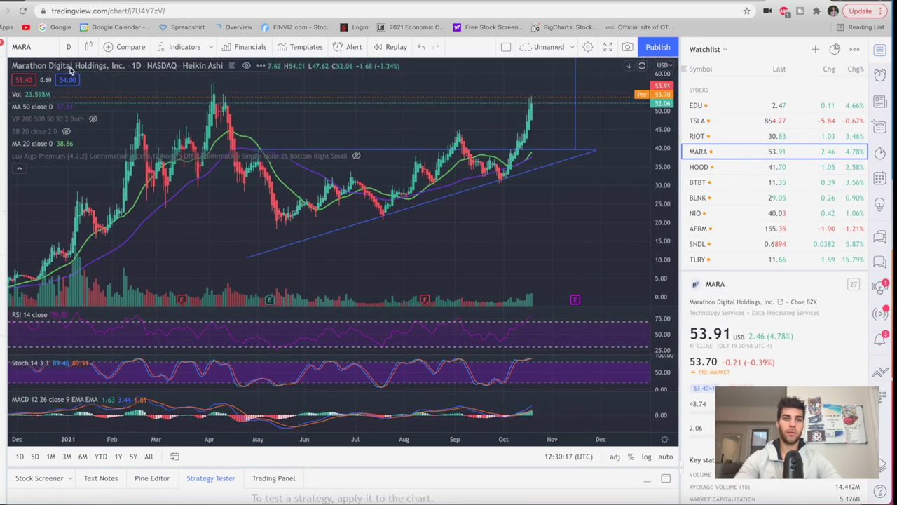
left_click(91, 47)
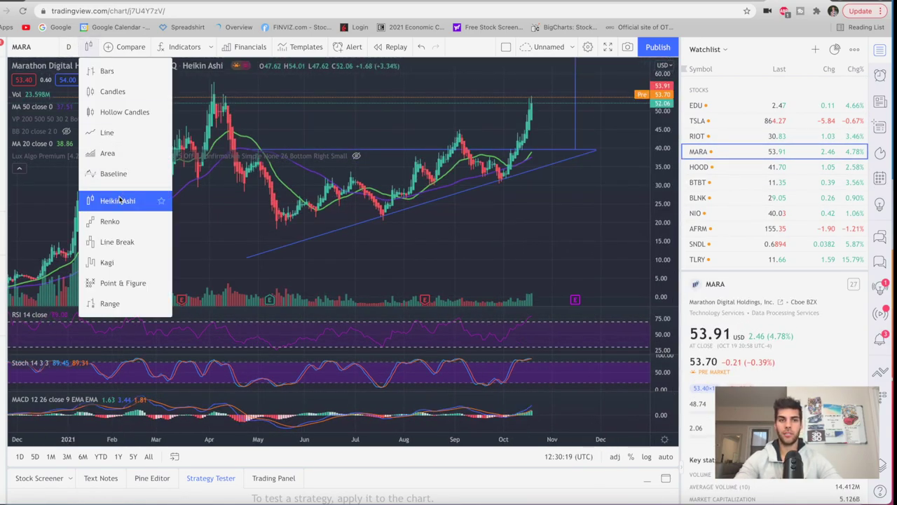
left_click(200, 164)
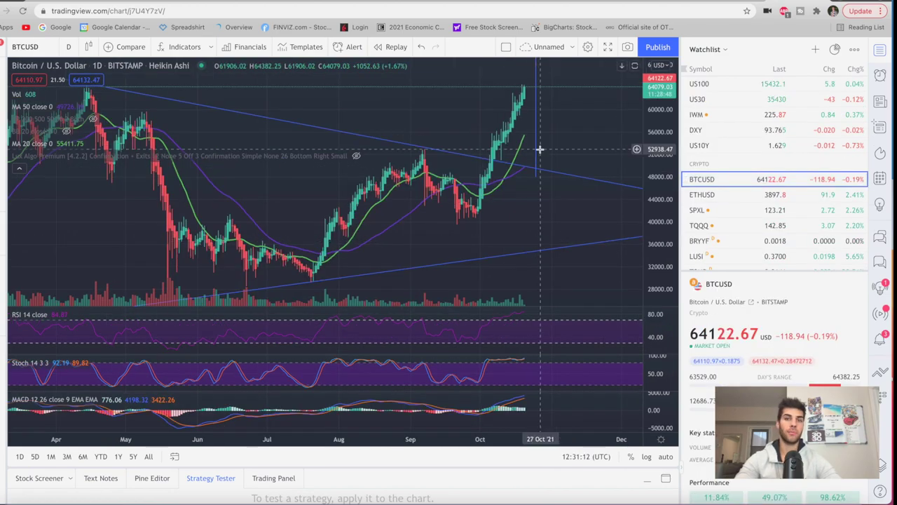
Step: Zoom out on BTCUSD, view MARA, then bring up the daily RIOT Heikin Ashi chart
scroll(540, 149, "down", 2)
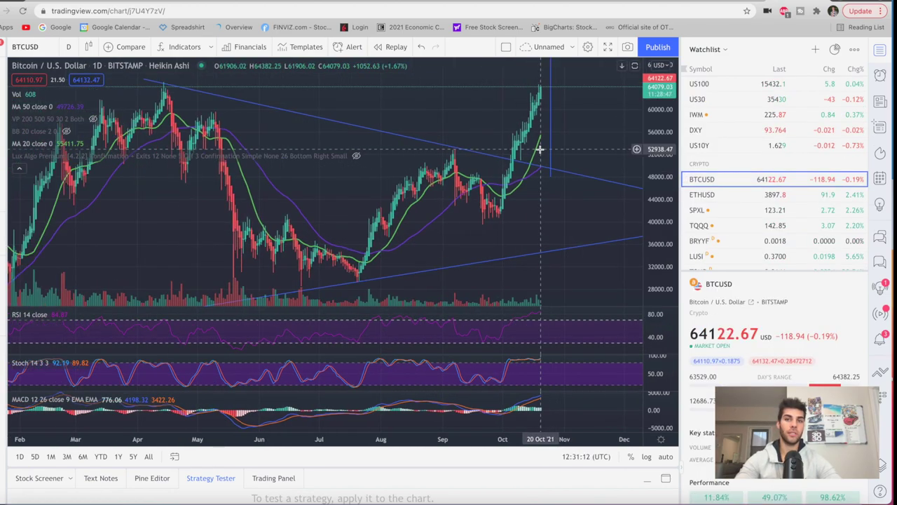
scroll(540, 149, "down", 2)
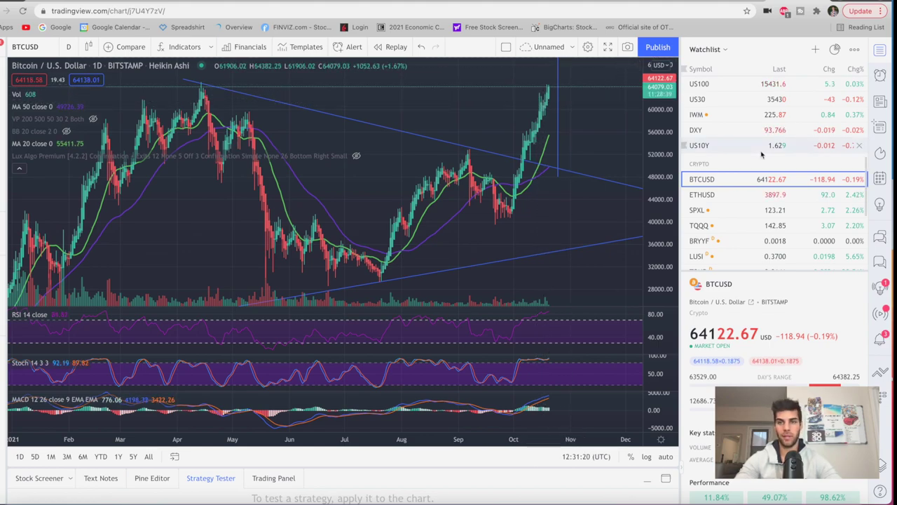
scroll(762, 155, "down", 5)
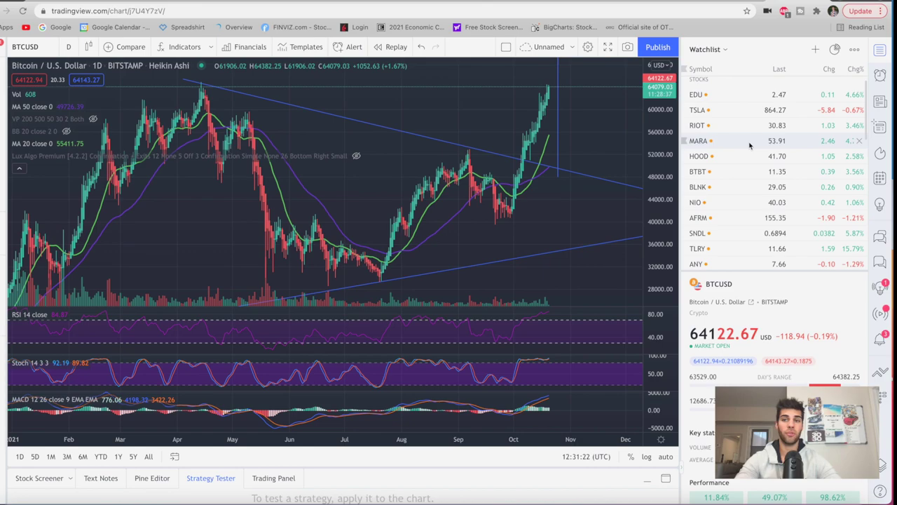
left_click(748, 140)
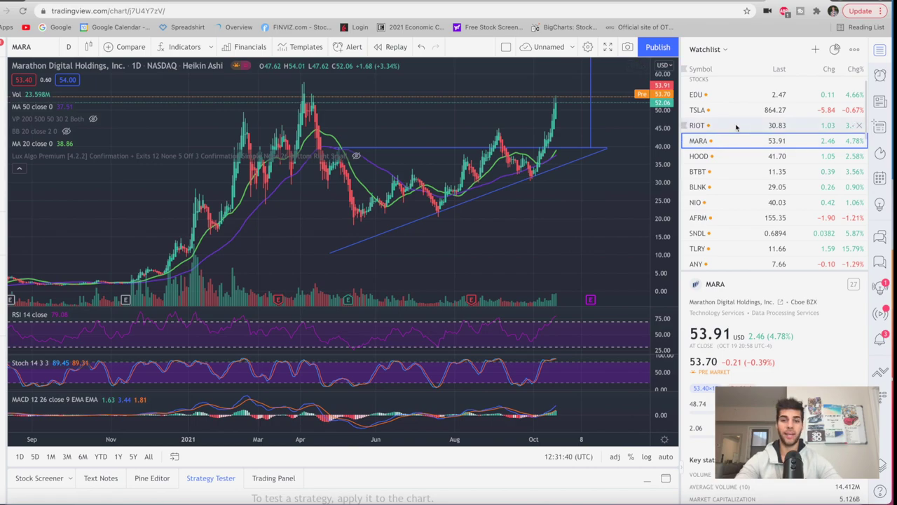
left_click(736, 127)
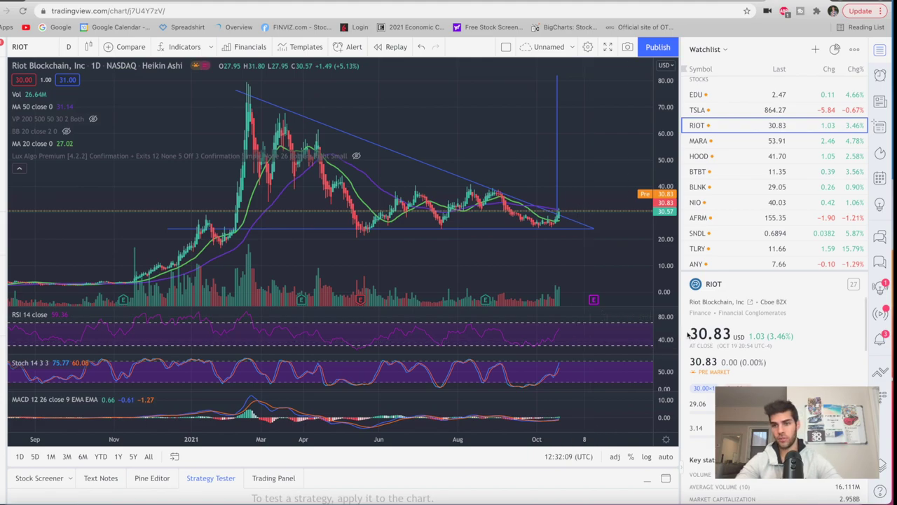
Step: Zoom into the RIOT Heikin Ashi chart for the 1W weekly view
scroll(551, 226, "up", 2)
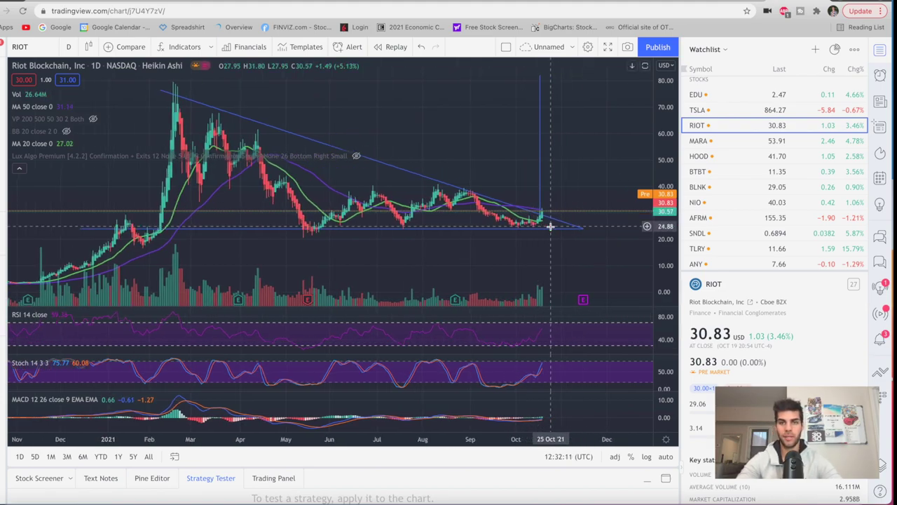
scroll(551, 226, "up", 6)
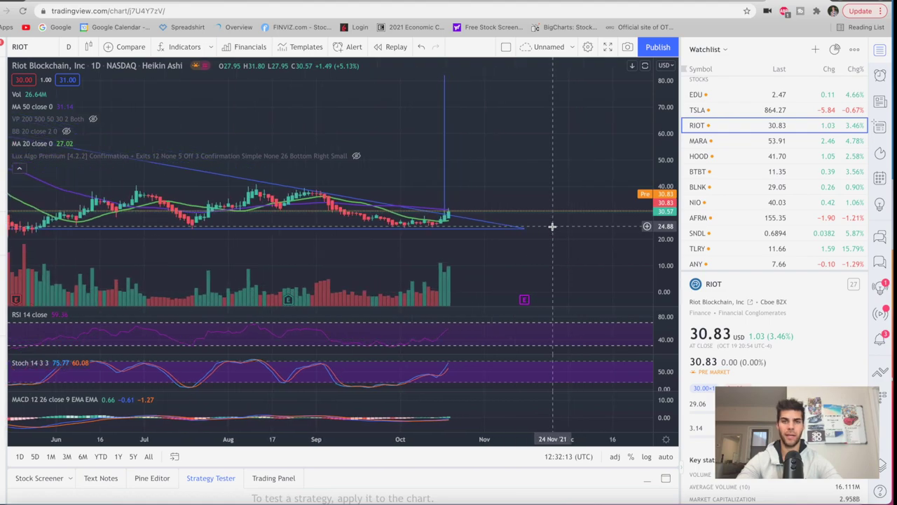
scroll(553, 227, "up", 3)
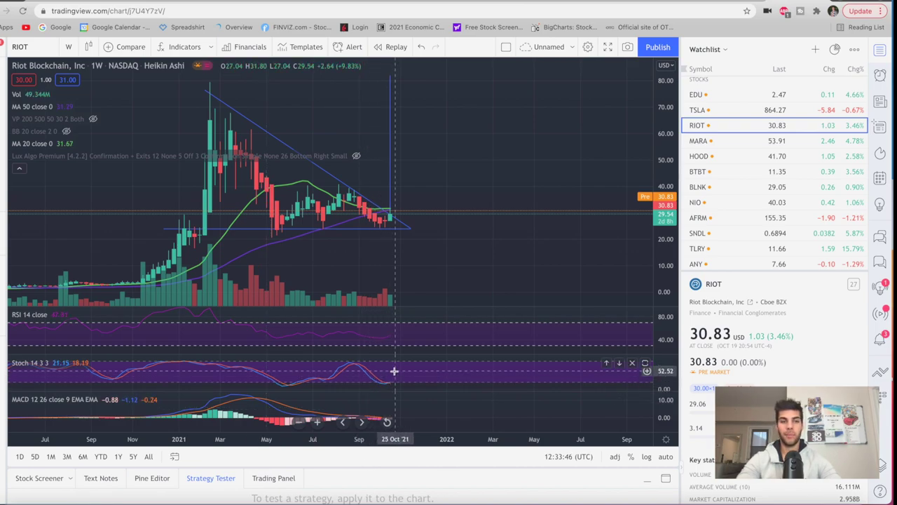
Step: Compare the weekly MARA and RIOT charts by switching back and forth between them
scroll(400, 407, "right", 1)
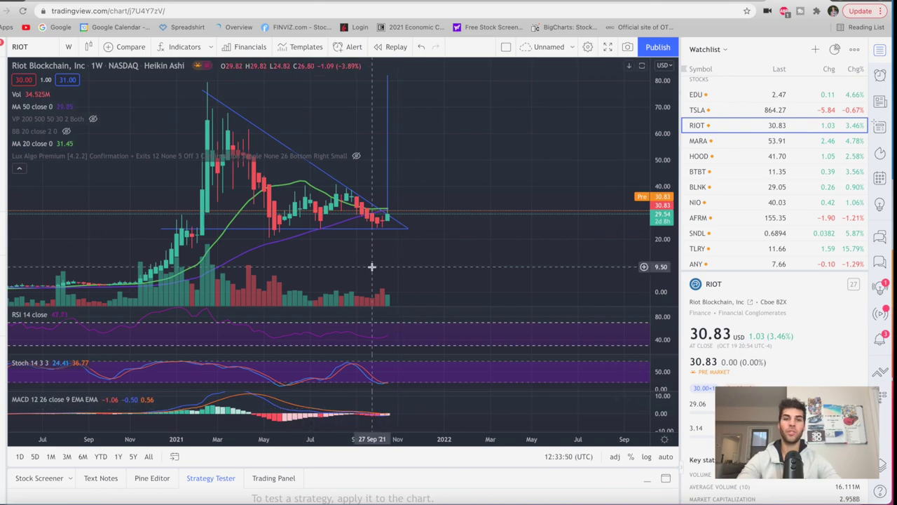
key("Down")
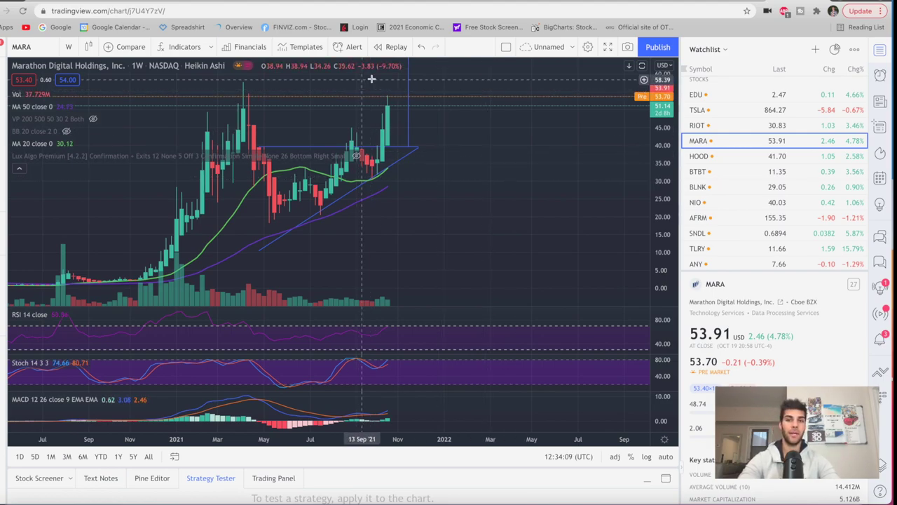
left_click(751, 126)
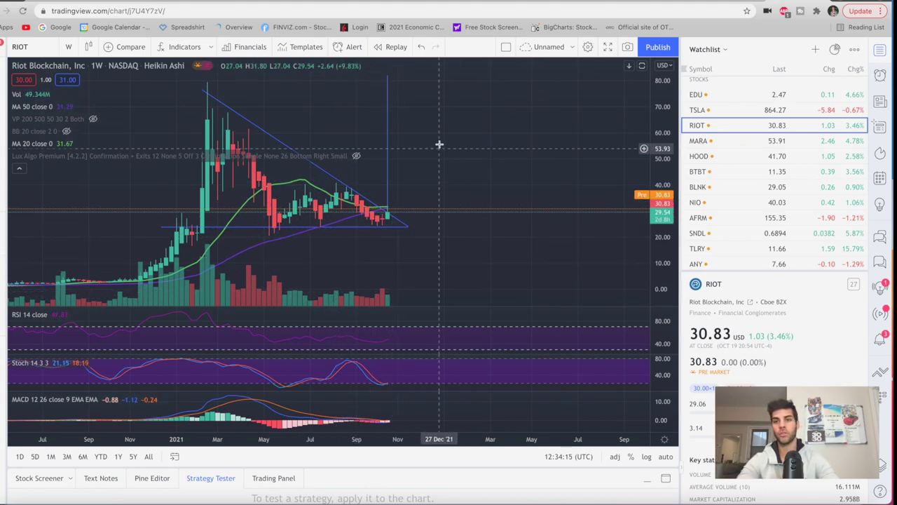
left_click(751, 140)
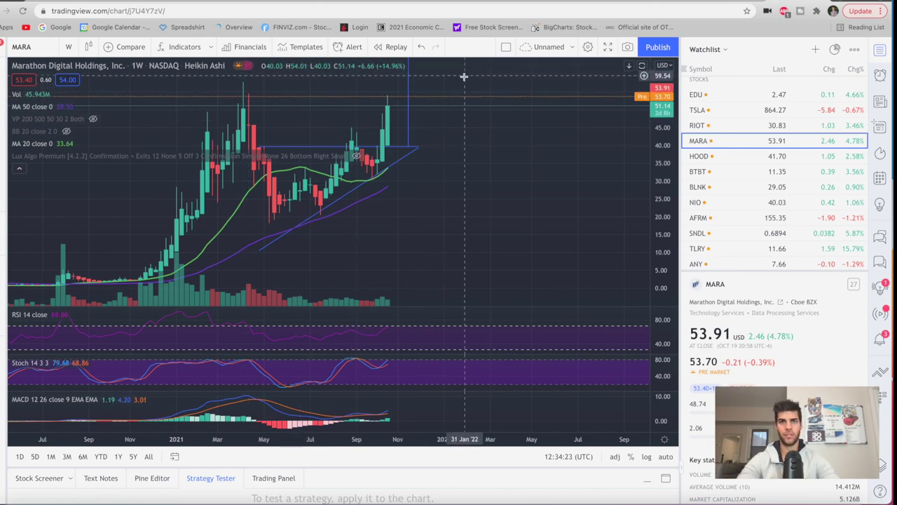
left_click(751, 130)
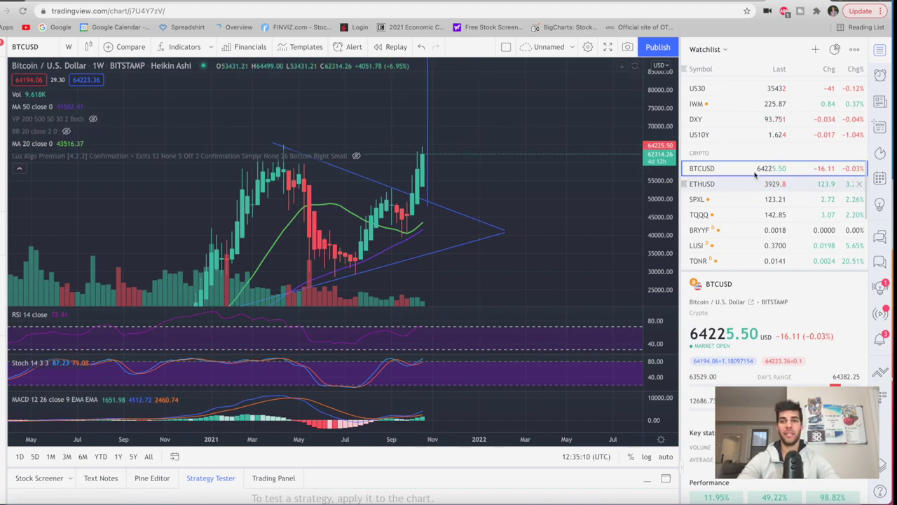
Step: Measure the rise above the latest BTC candle, step through RIOT to MARA, and clear the measurement
scroll(774, 155, "up", 1)
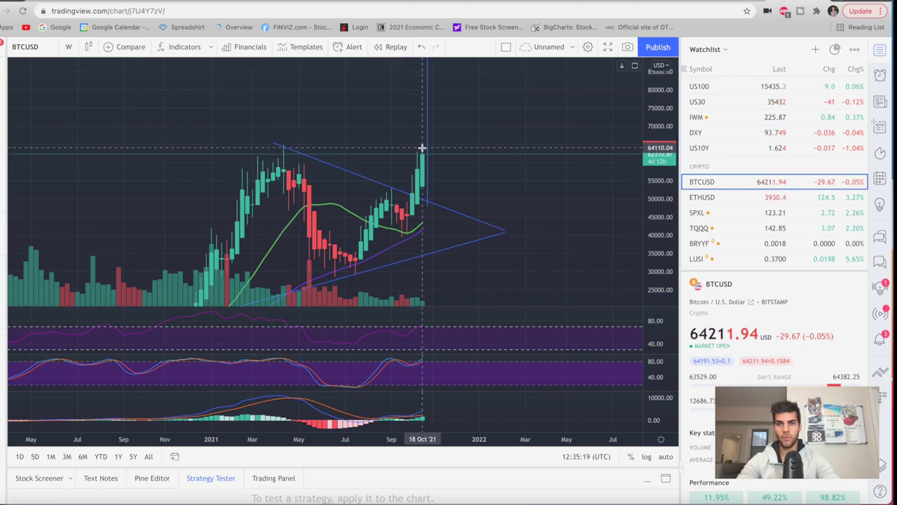
left_click_drag(422, 148, 446, 129)
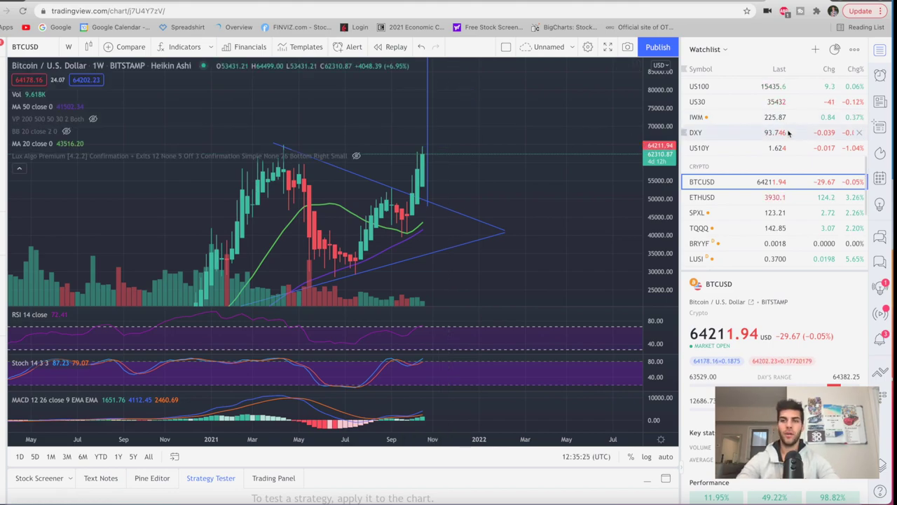
scroll(785, 126, "up", 5)
scroll(778, 134, "up", 5)
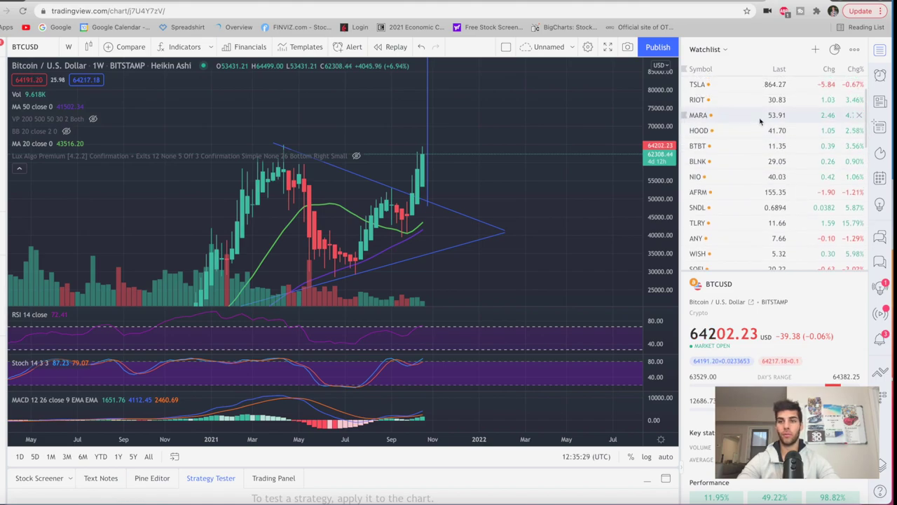
left_click(743, 99)
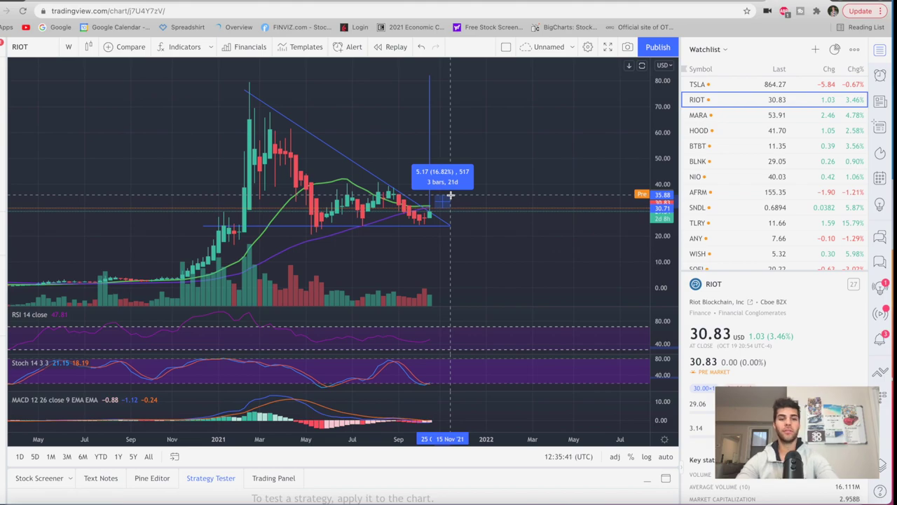
key("Down")
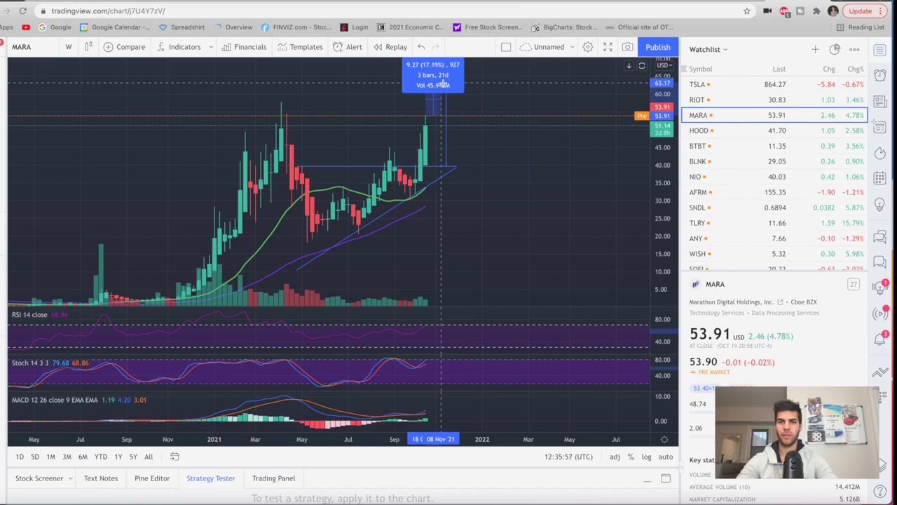
left_click(424, 137)
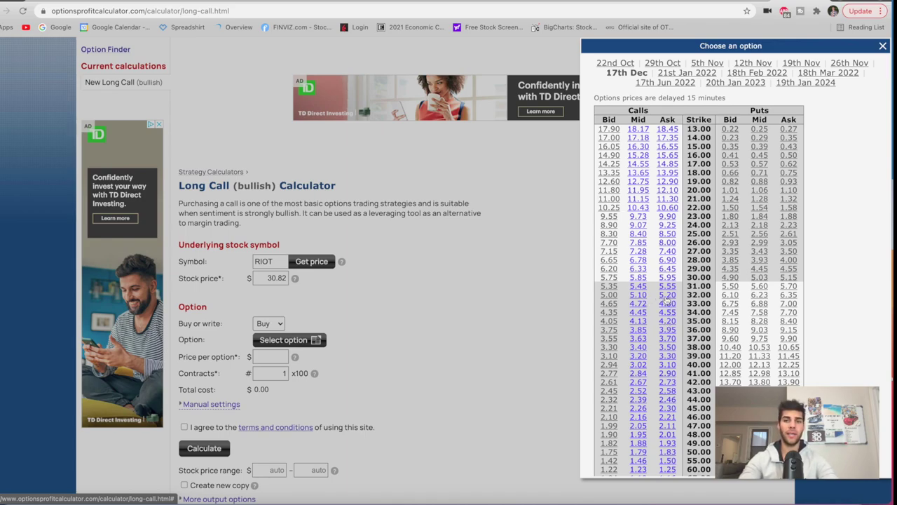
Step: Choose the 17th Dec $32 RIOT call, accept the terms, and set the lower price bound to 30
left_click(667, 295)
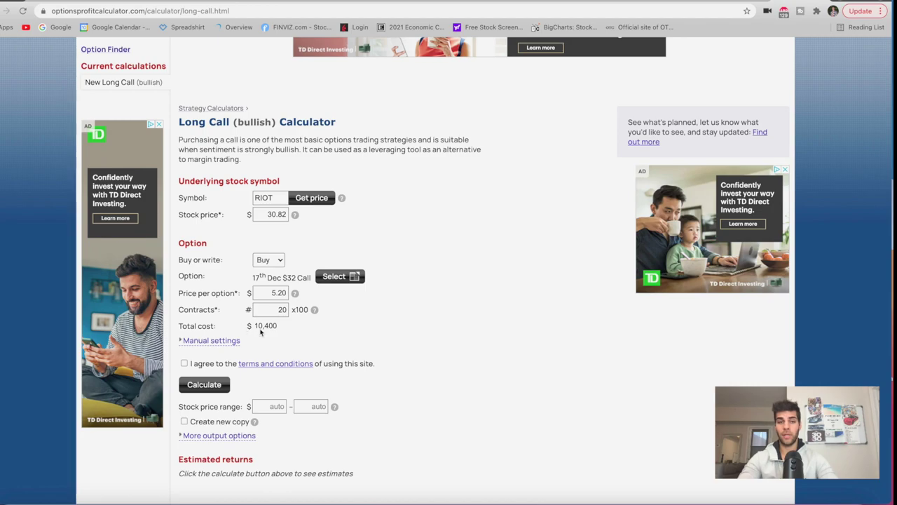
left_click(184, 363)
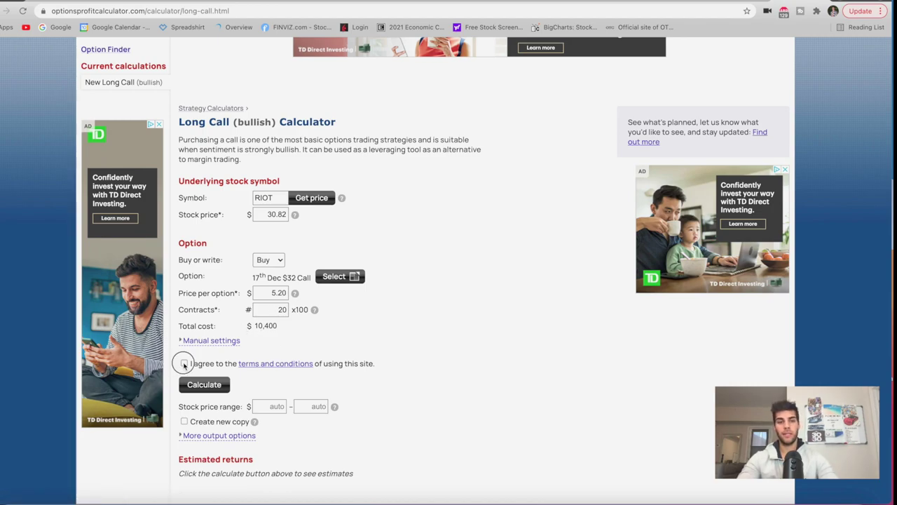
left_click(280, 407)
type("30")
key("Tab")
Step: Set the upper bound to 40, calculate the RIOT $32 call table, and return to the RIOT chart
type("40")
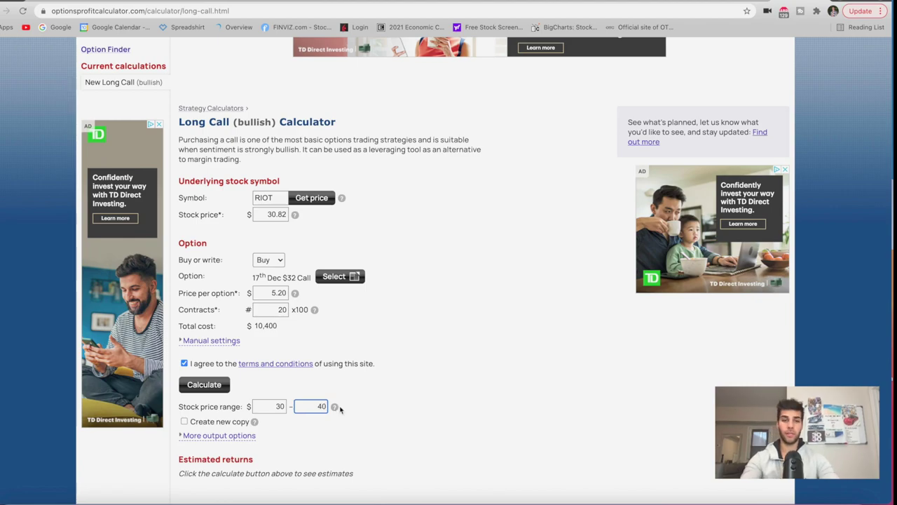
scroll(341, 410, "down", 1)
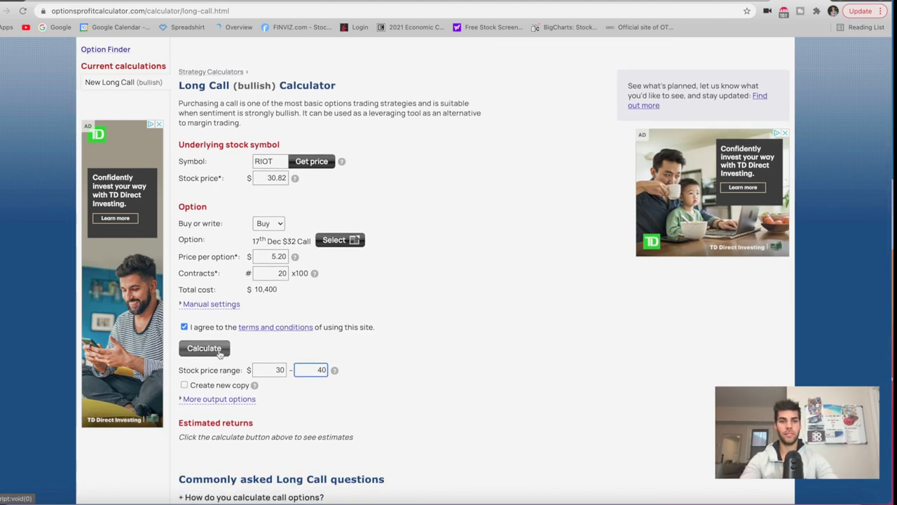
left_click(219, 354)
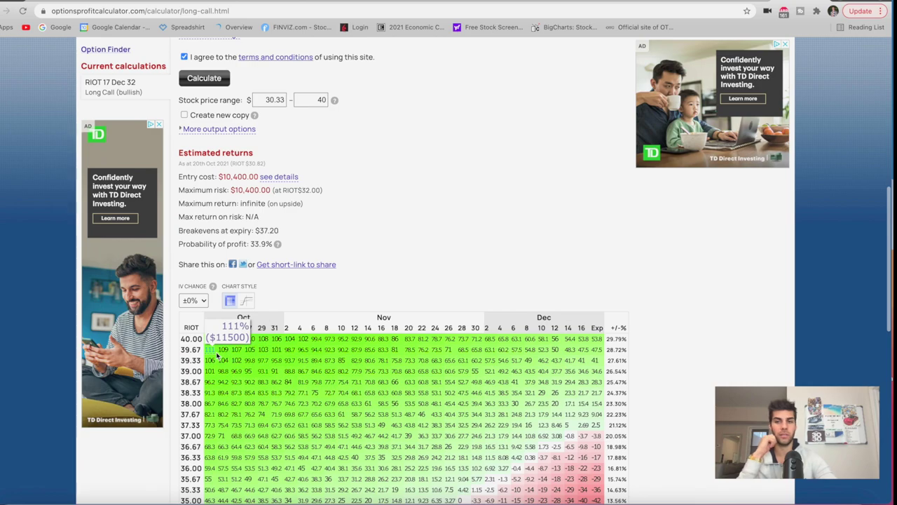
scroll(289, 366, "down", 3)
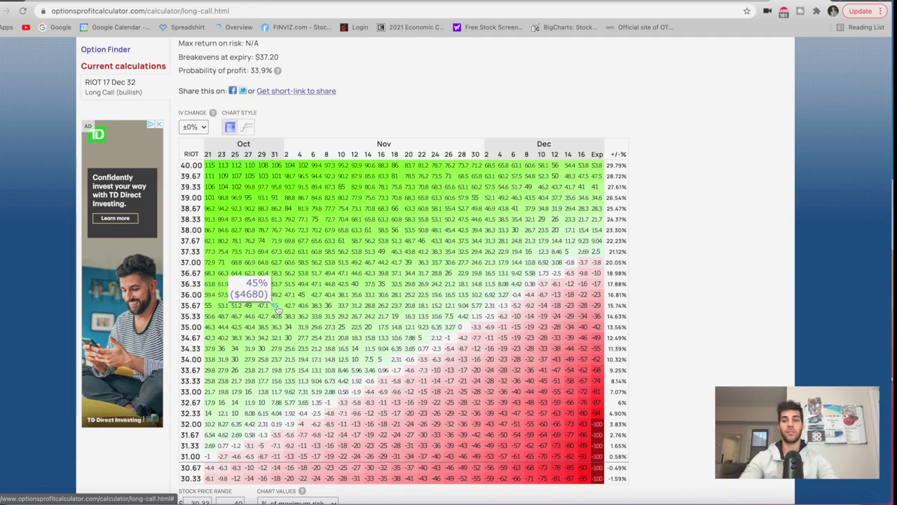
key("ctrl+Tab")
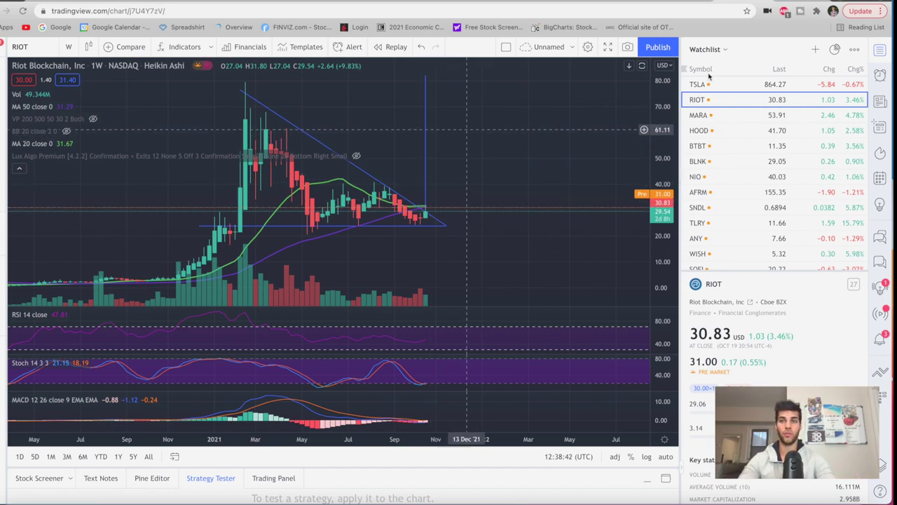
Step: Go from the RIOT chart back to the Options Profit Calculator tab
key("ctrl+shift+Tab")
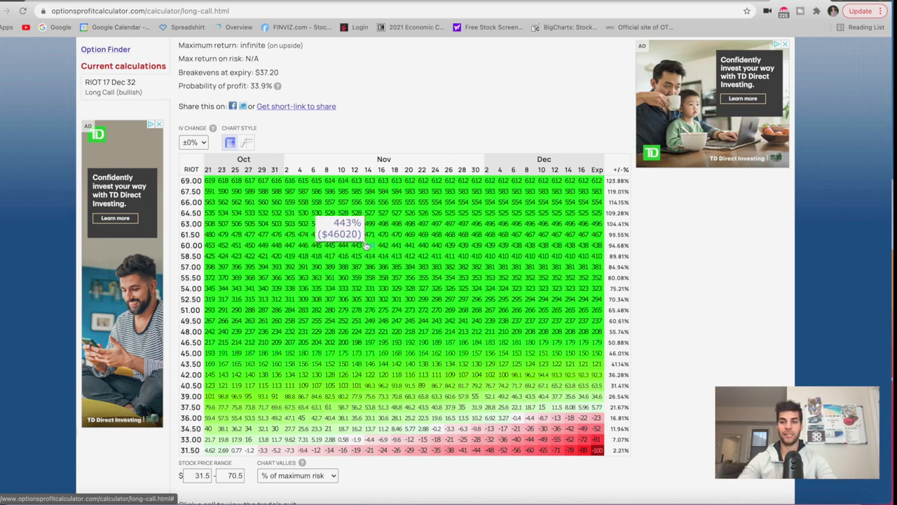
Step: Scroll through the calculator form to review the RIOT 17 Dec $50 call setup
scroll(366, 245, "up", 5)
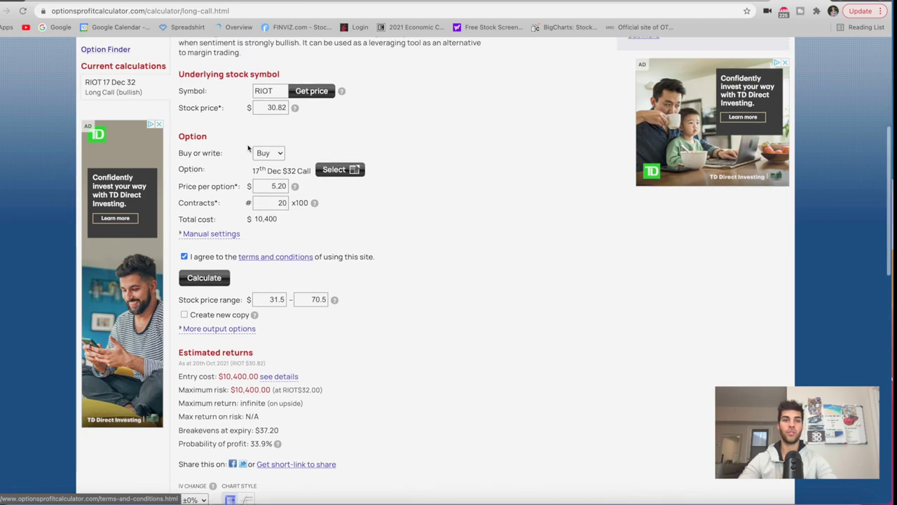
scroll(265, 222, "down", 4)
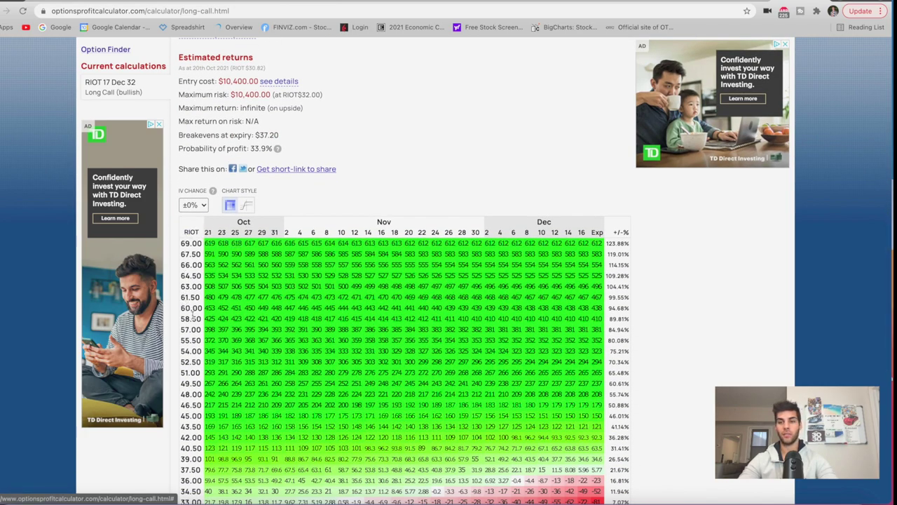
mouse_move(382, 334)
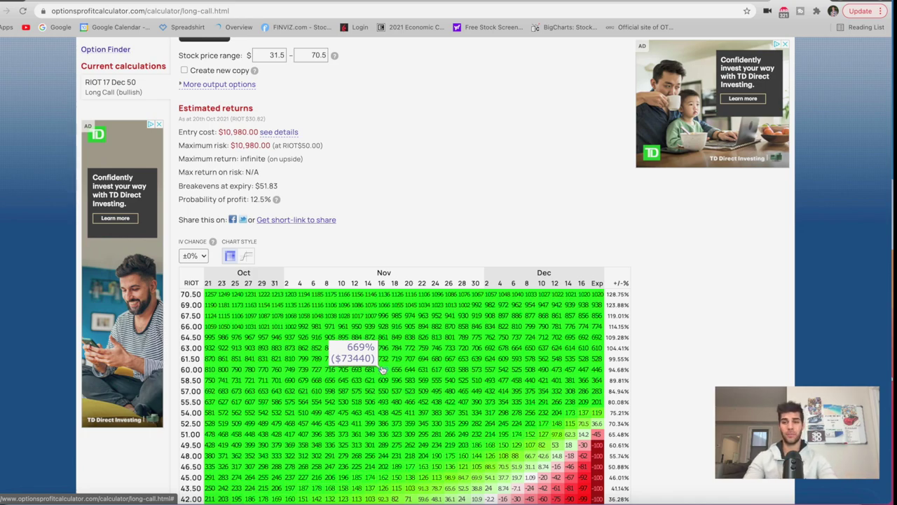
Step: Scroll down to the losing red rows, then move to TradingView's weekly MARA chart
scroll(383, 369, "down", 3)
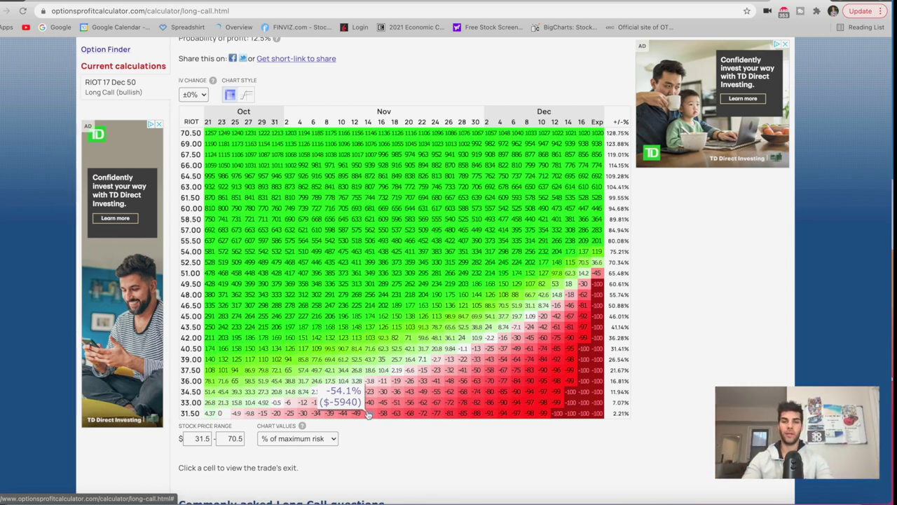
key("ctrl+Tab")
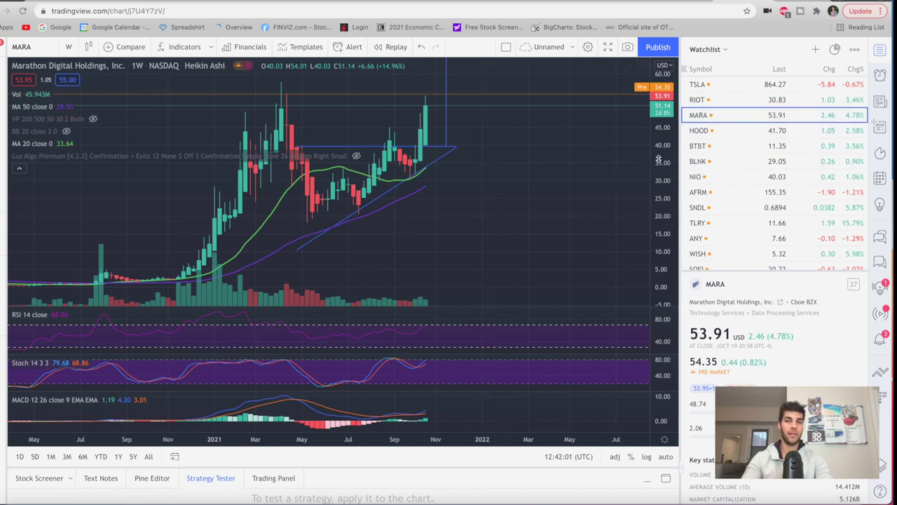
Step: Select the MARA 19 Nov $55 call, set the price range 50–65, and calculate
key("ctrl+Tab")
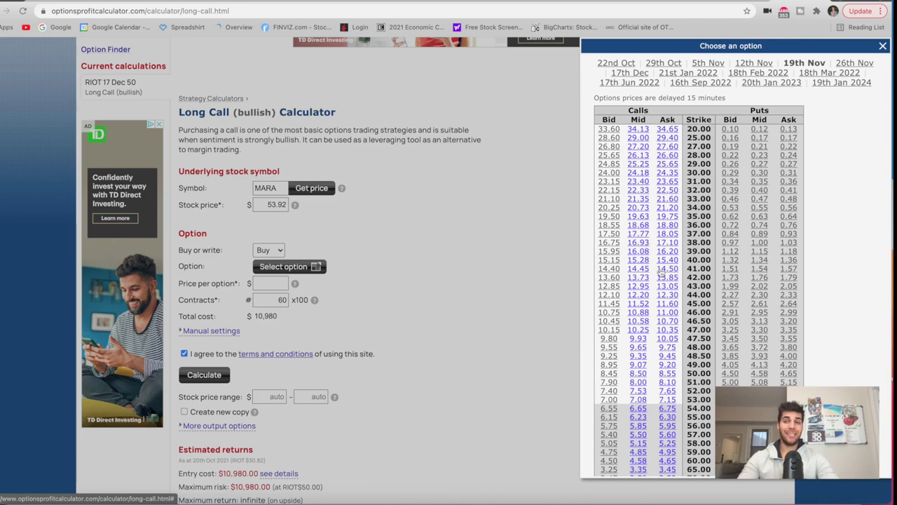
scroll(659, 382, "down", 2)
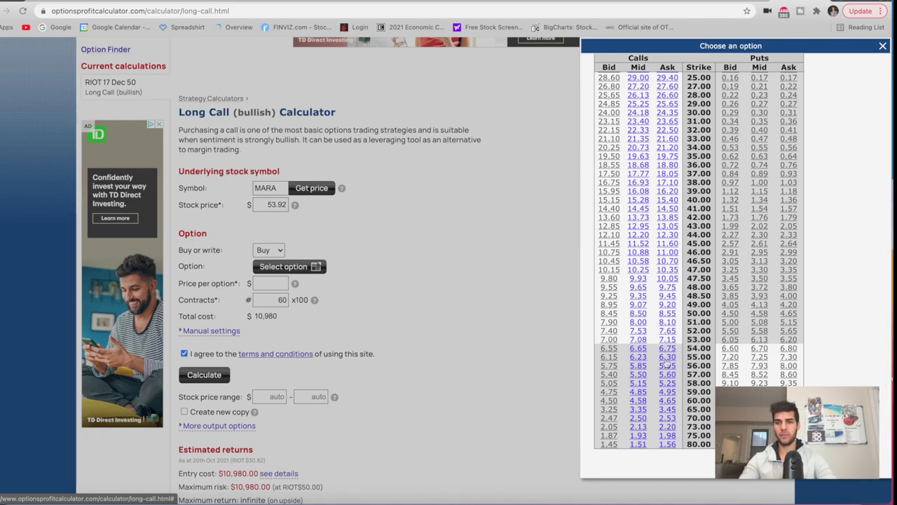
left_click(667, 358)
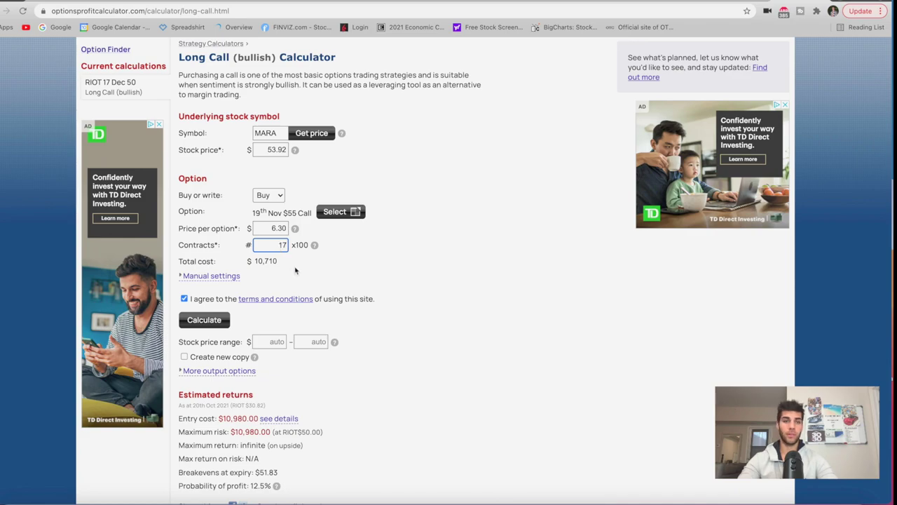
scroll(296, 270, "down", 2)
left_click(274, 282)
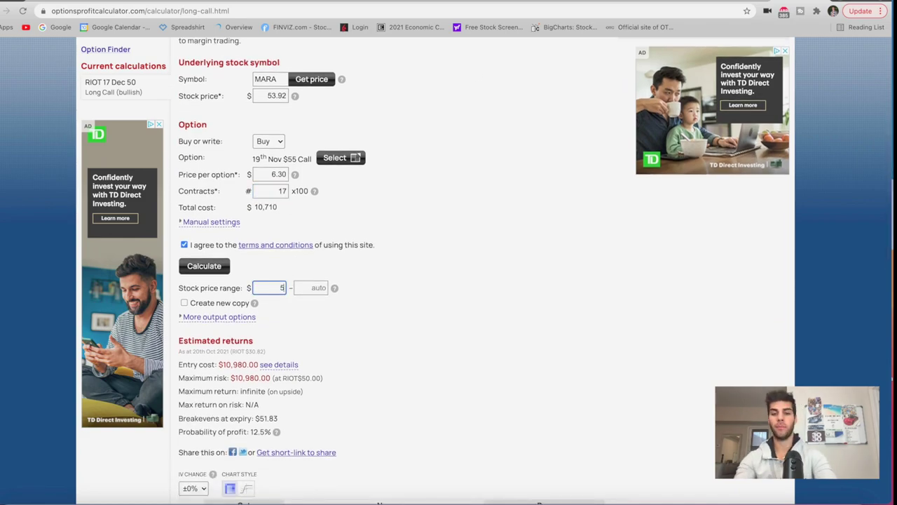
type("50")
key("Tab")
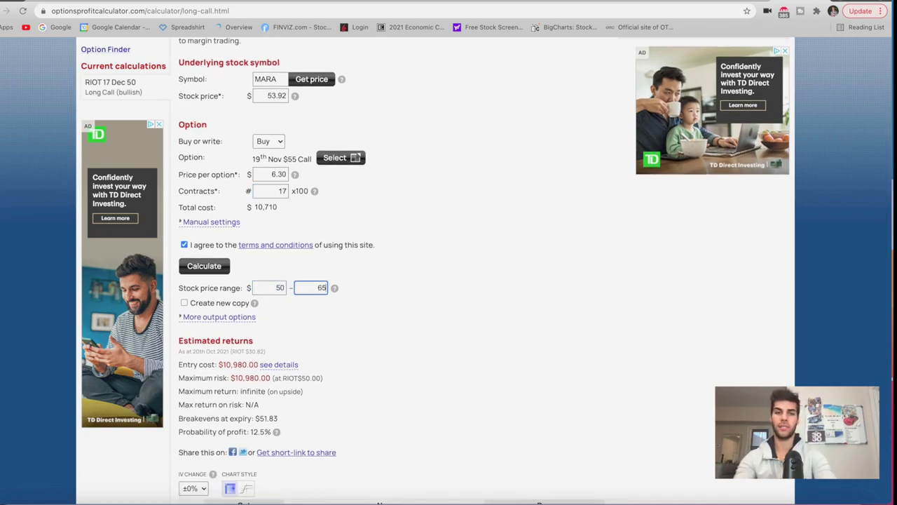
type("65")
left_click(204, 266)
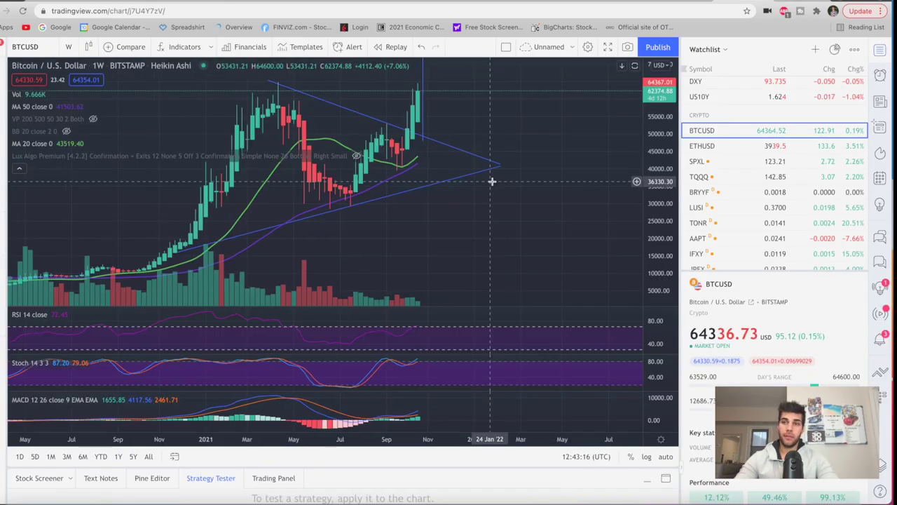
Step: Nudge the BTCUSD weekly chart and make the Lux Algo Premium indicator visible to show its SELL and STRONG signals
scroll(491, 181, "down", 5)
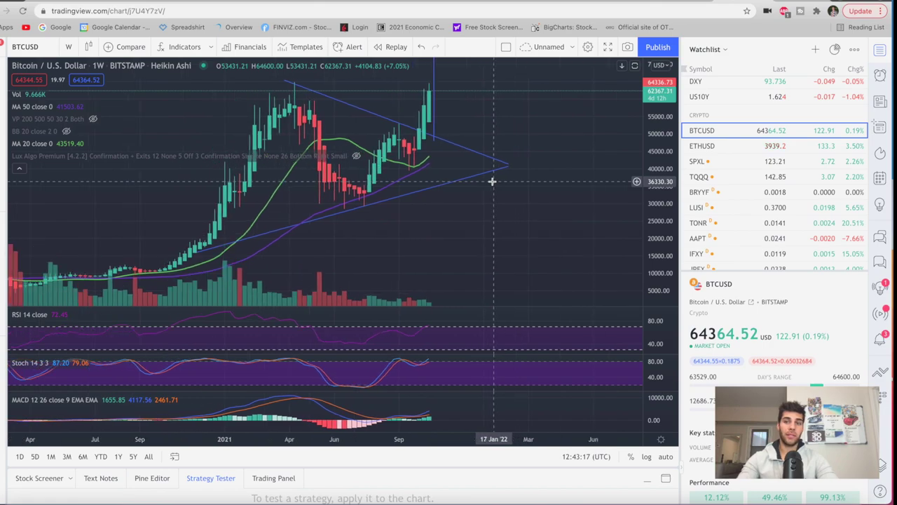
left_click_drag(563, 260, 575, 261)
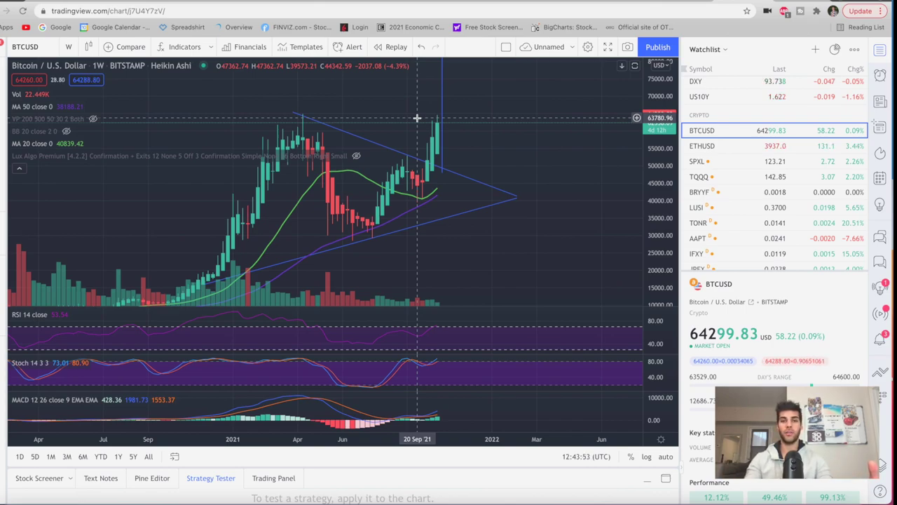
left_click(356, 155)
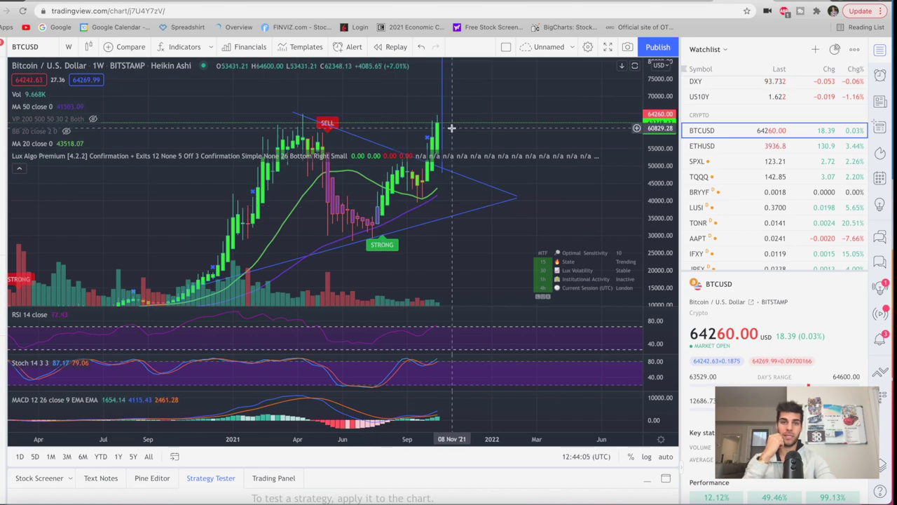
Step: Load RIOT from the watchlist and view it on daily candles, then return to weekly
scroll(781, 140, "down", 10)
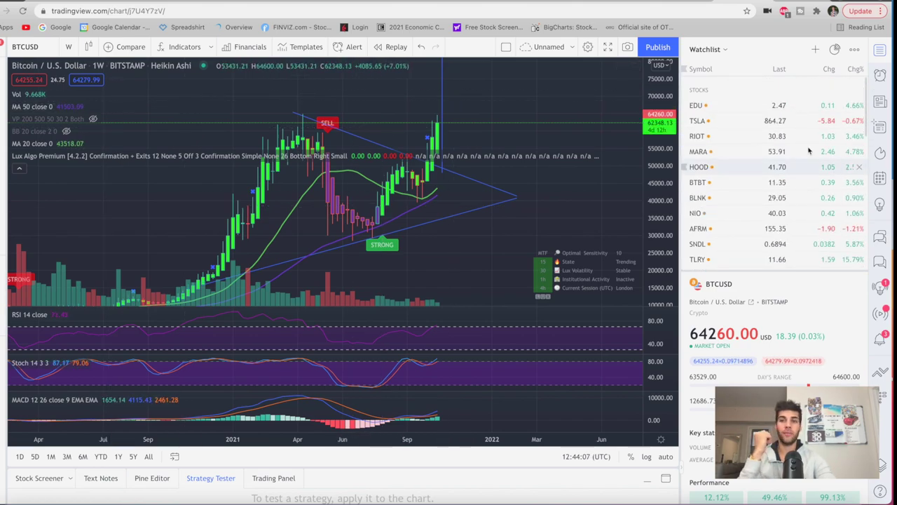
left_click(781, 137)
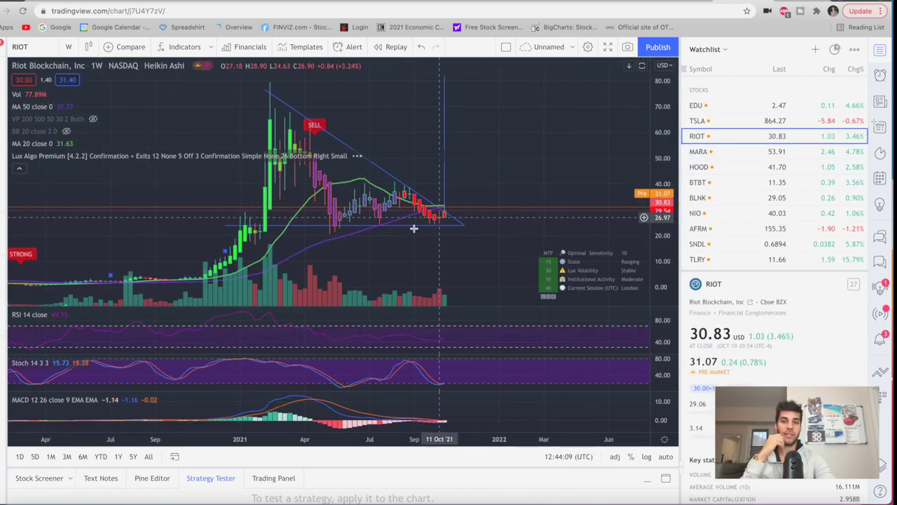
left_click(68, 47)
left_click(73, 354)
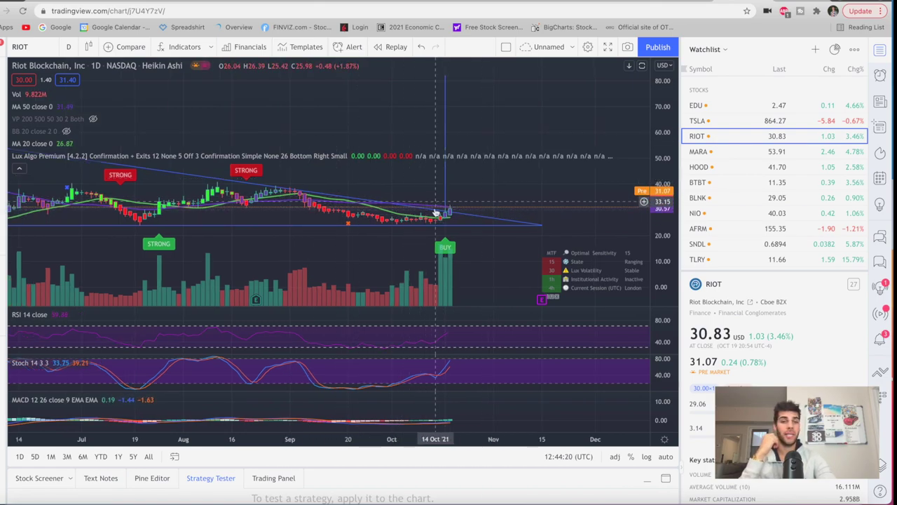
left_click(68, 47)
left_click(77, 371)
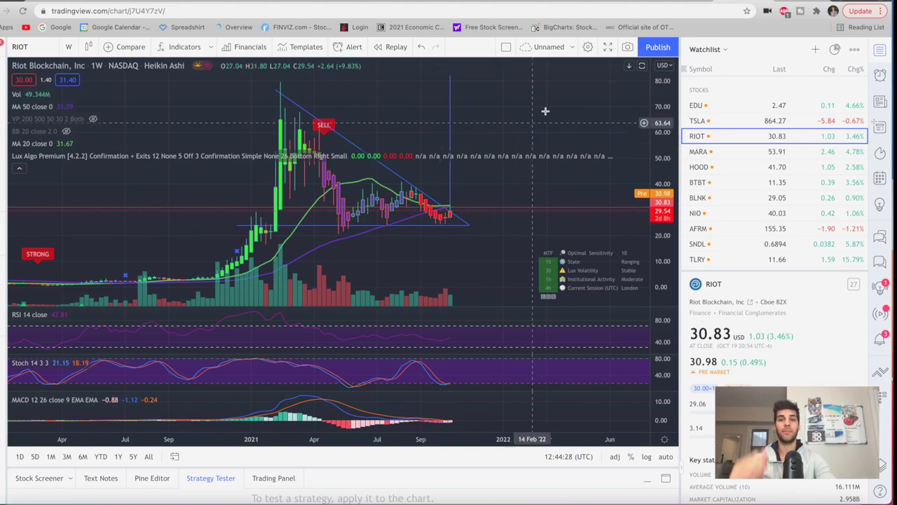
Step: Measure the percentage gain of RIOT's 2020 rally, then move down the watchlist to MARA
left_click_drag(131, 241, 108, 211)
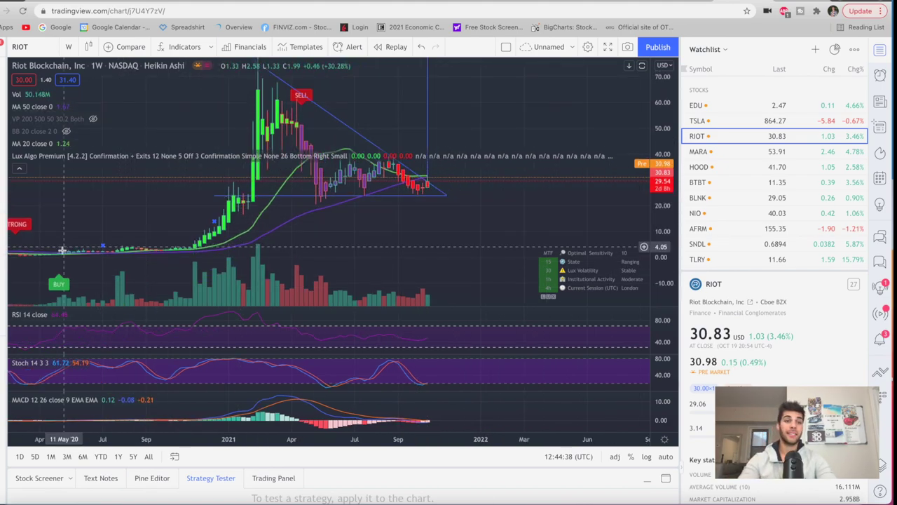
left_click_drag(63, 254, 229, 69)
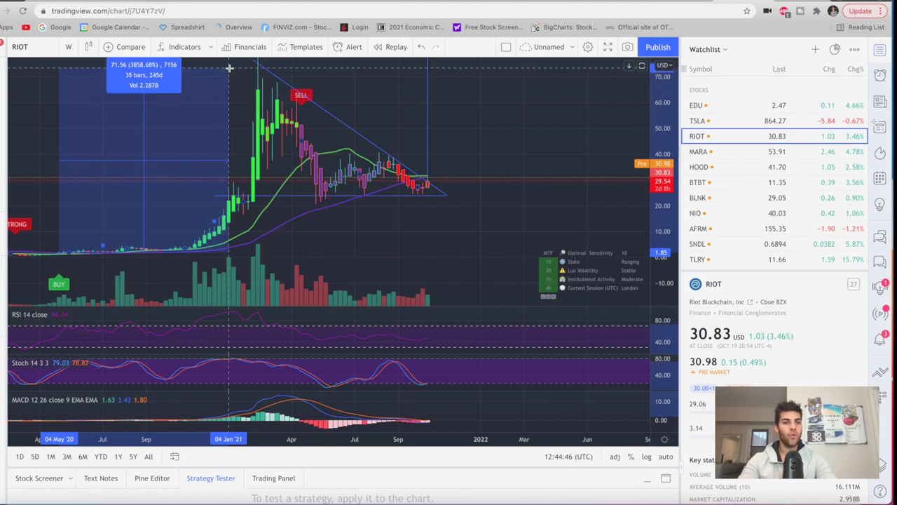
key("Down")
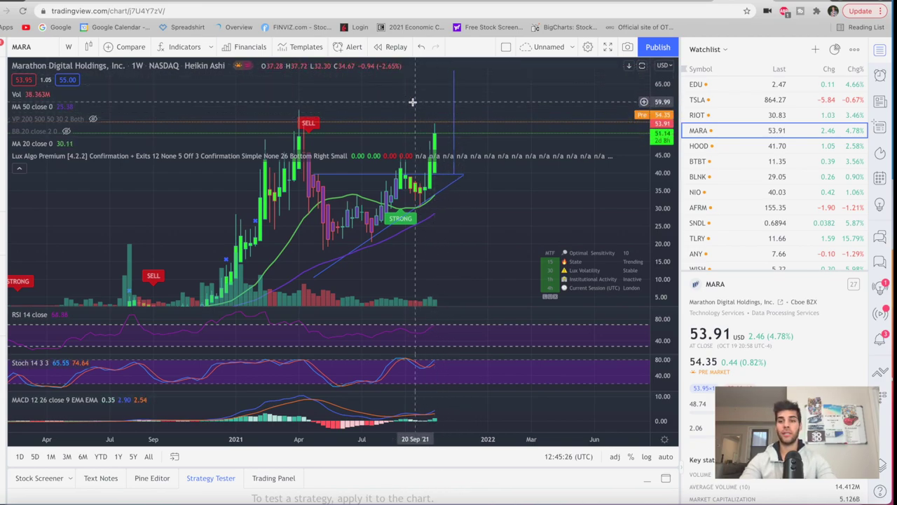
Step: Move up the watchlist from MARA back to RIOT's weekly chart
key("Up")
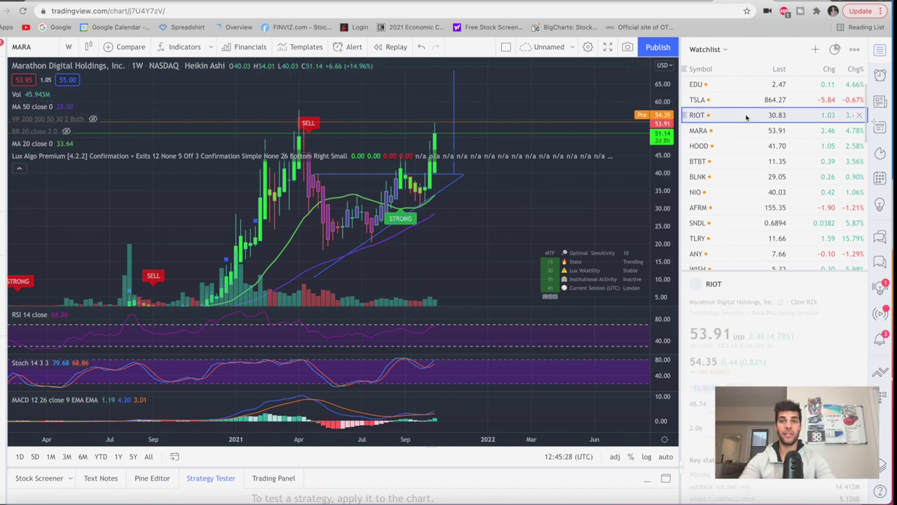